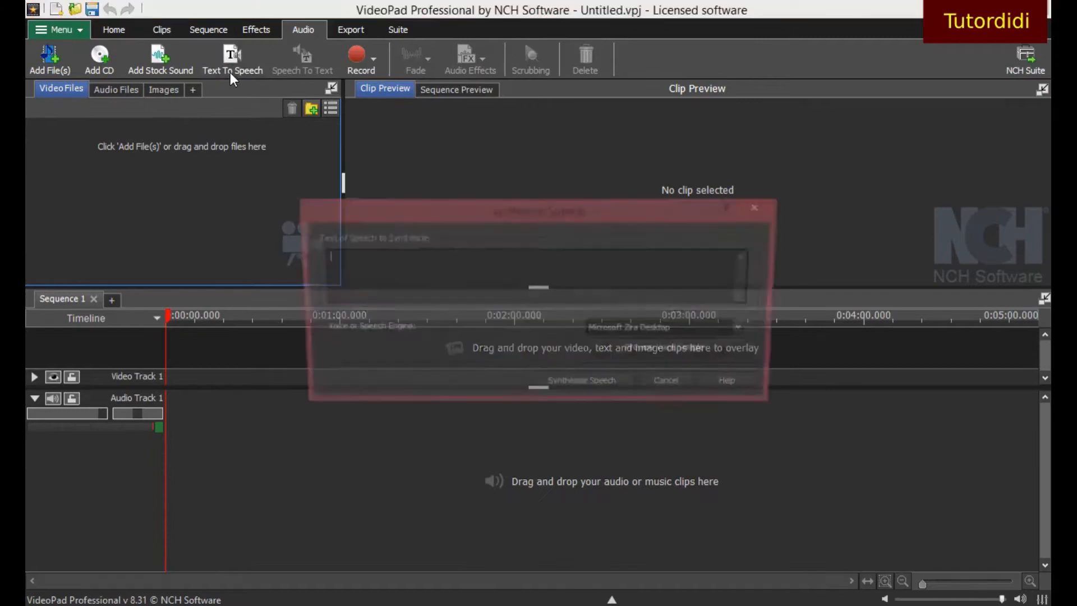
# - Enter "In this video we are going to see how to convert text to speech" as the text of speech to synthesize
pyautogui.write('In this vide')
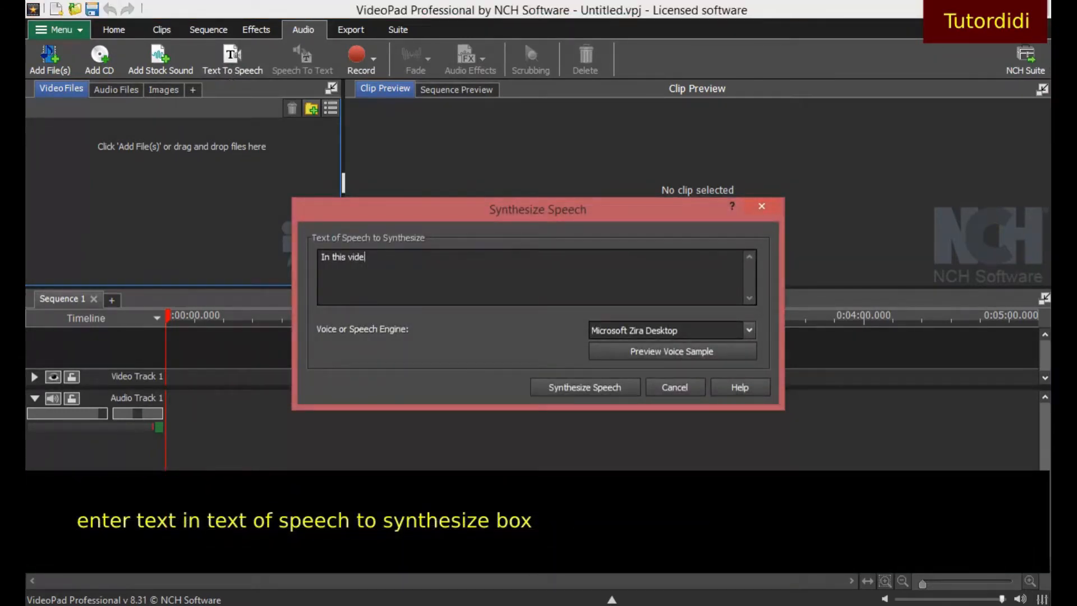
pyautogui.write('o we are going to')
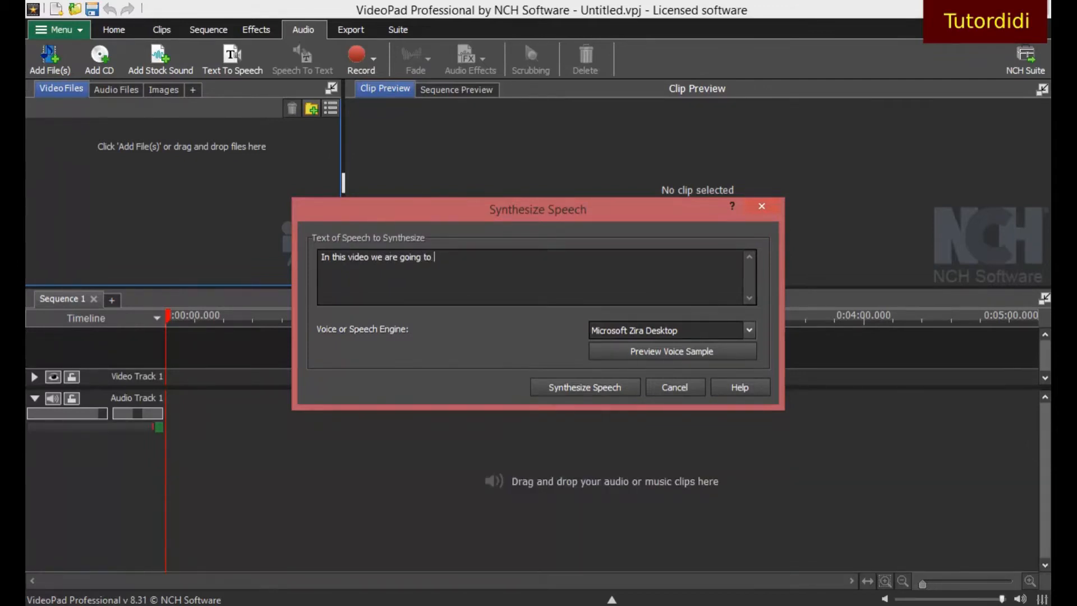
pyautogui.write(' see how to convert text to speech')
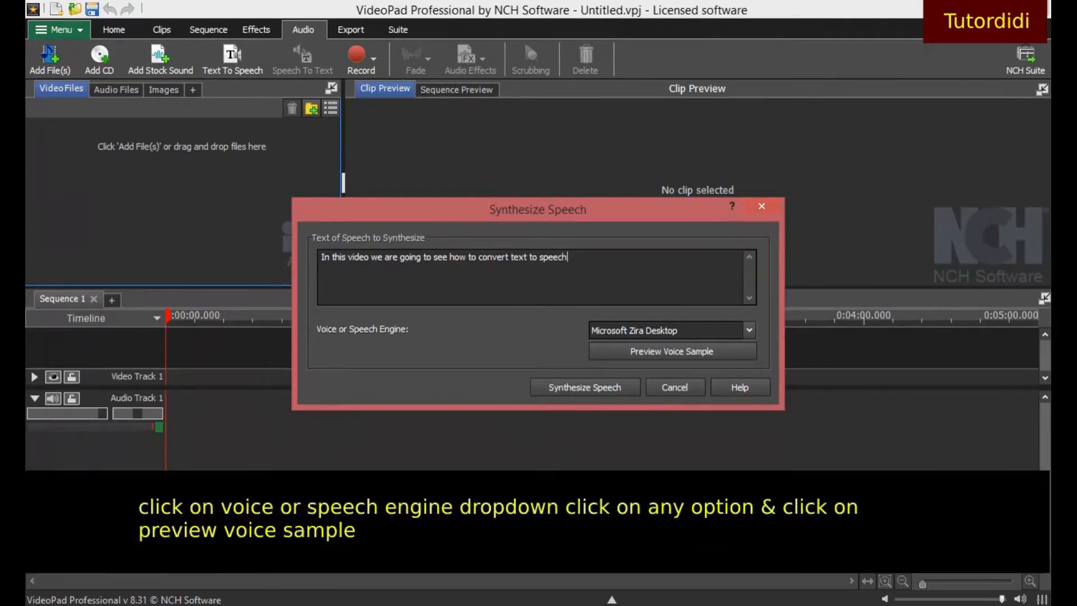
# - Preview voice samples of the Microsoft David Desktop and Microsoft Hazel Desktop speech engines
pyautogui.click(707, 328)
pyautogui.click(681, 350)
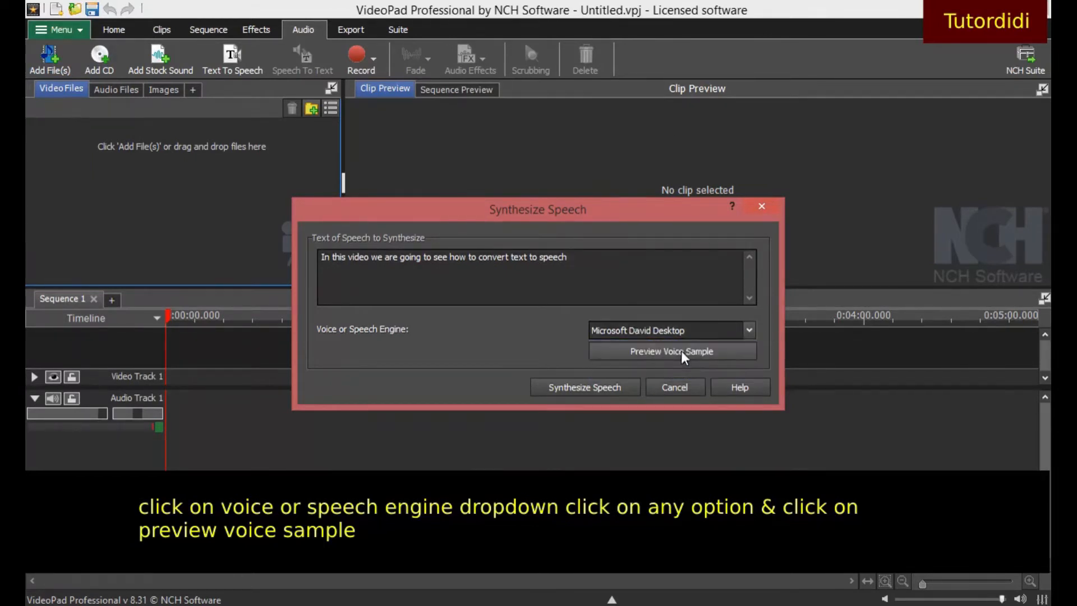
pyautogui.click(720, 351)
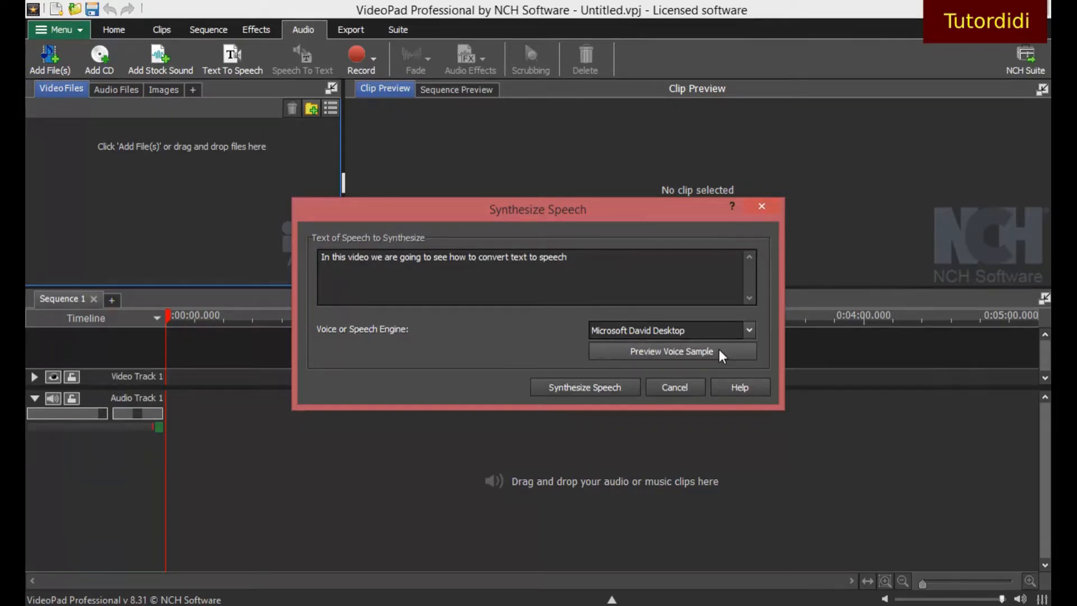
pyautogui.click(719, 331)
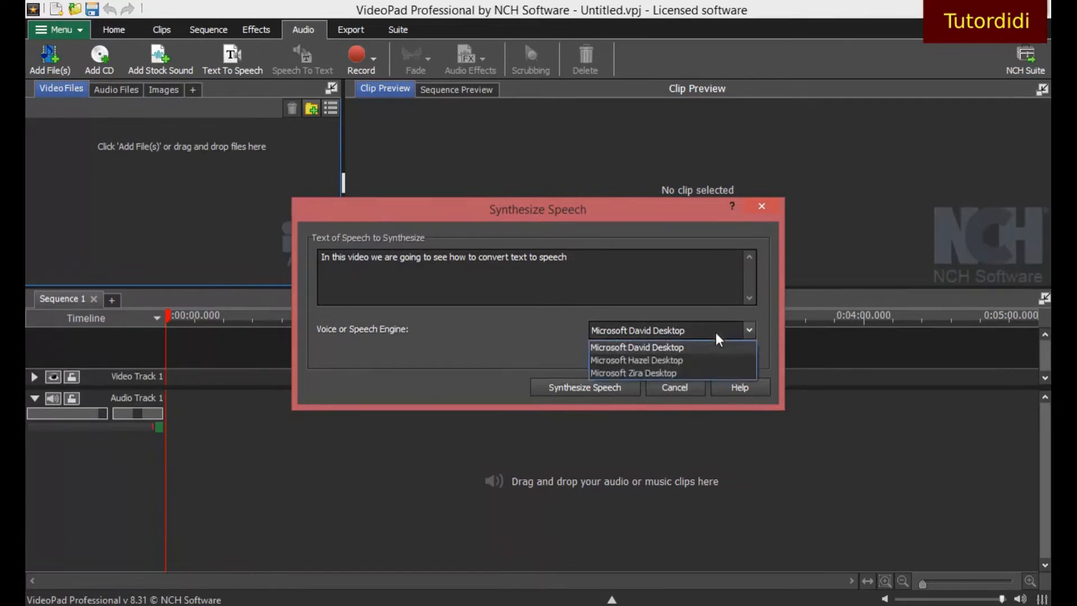
pyautogui.click(673, 360)
pyautogui.click(688, 351)
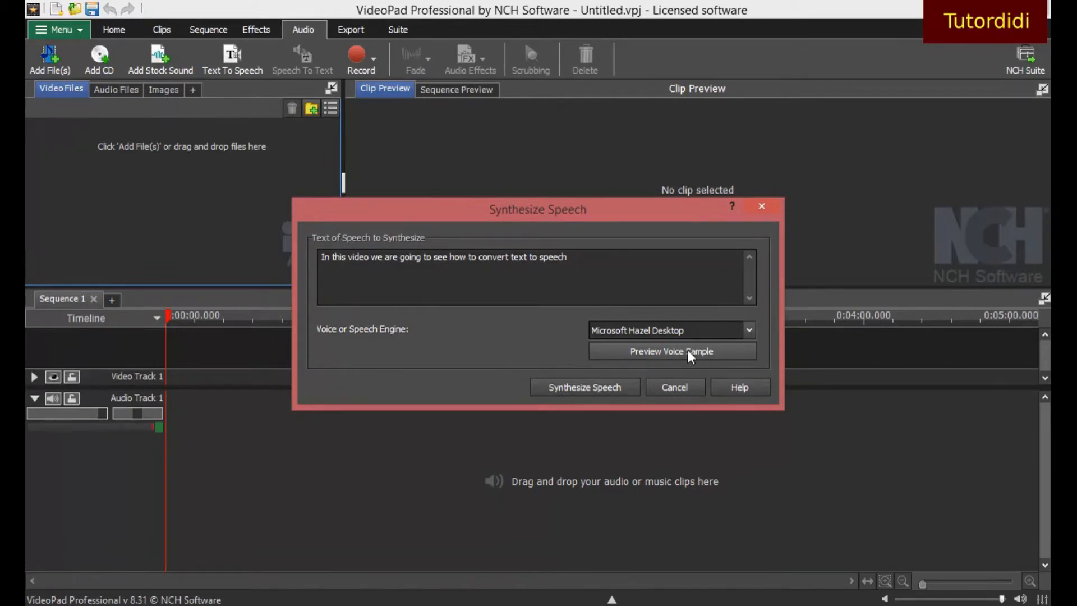
# - Synthesize the speech with the Microsoft Zira Desktop voice and play the new audio clip
pyautogui.click(693, 332)
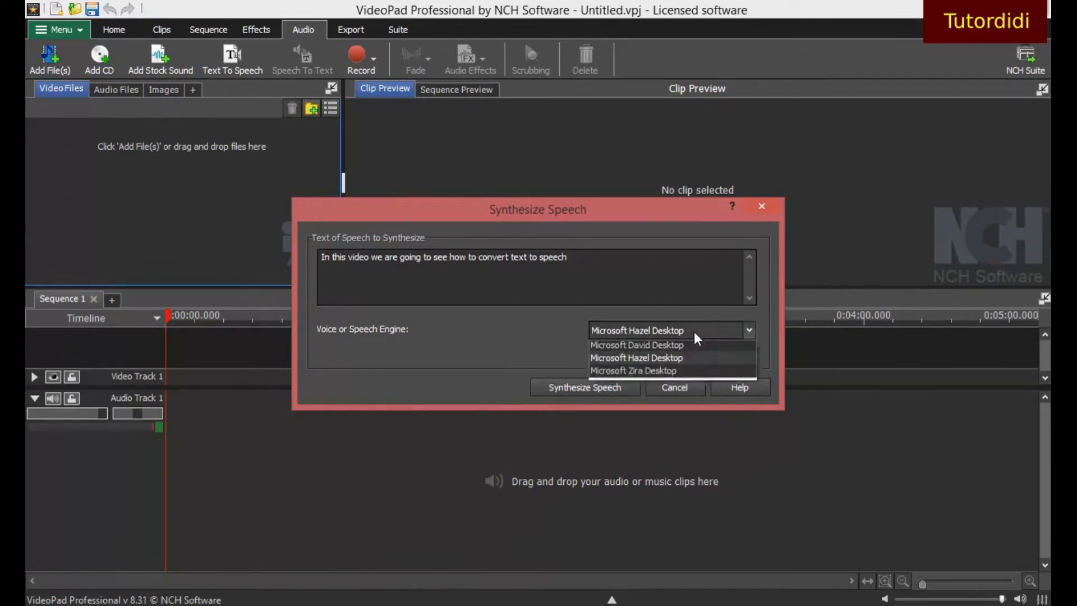
pyautogui.click(649, 373)
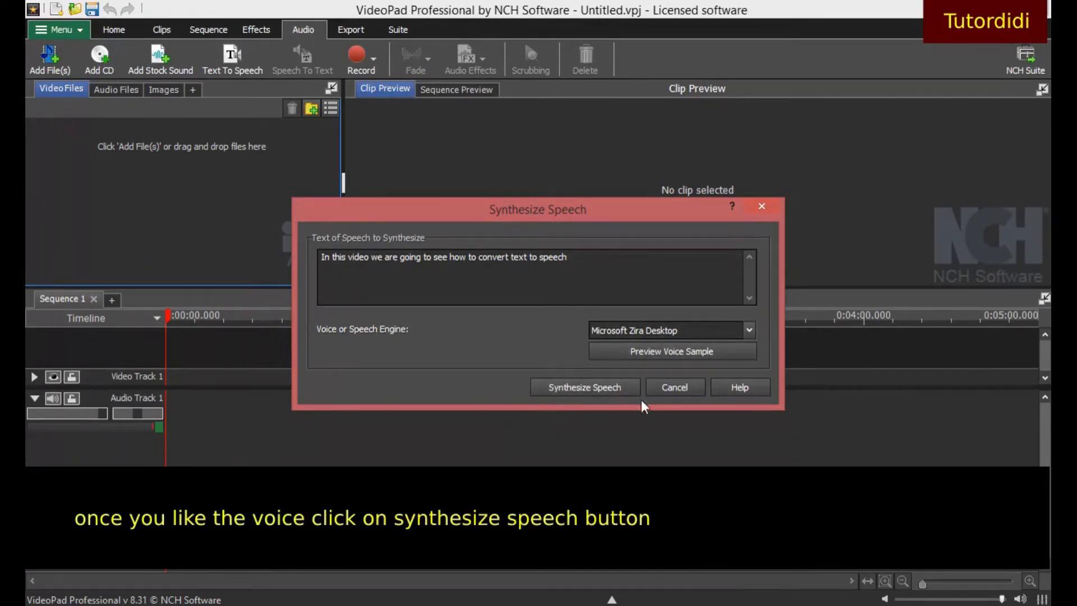
pyautogui.click(617, 393)
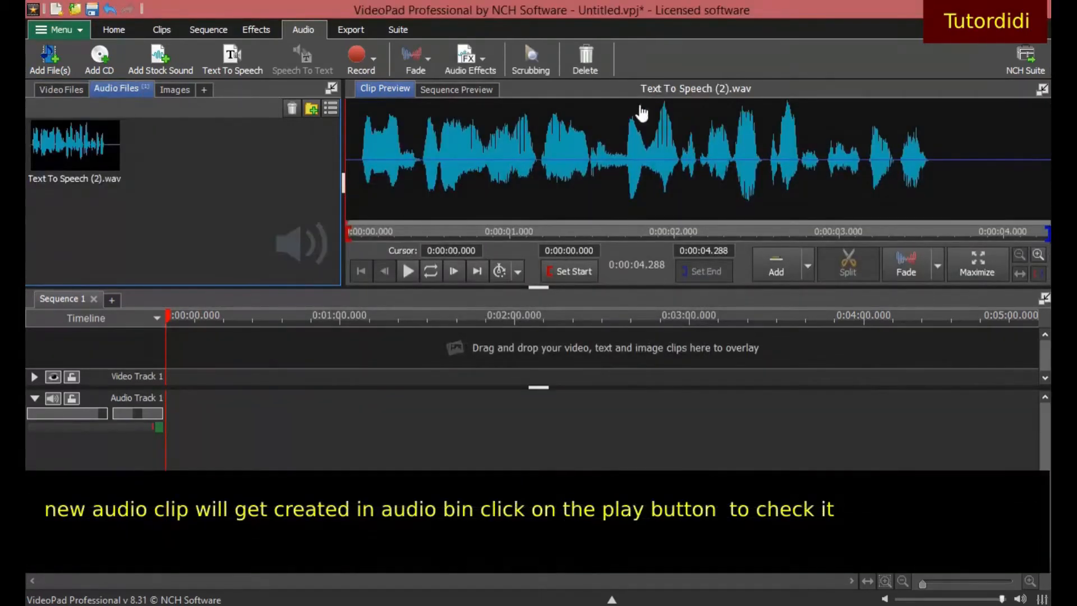
pyautogui.click(406, 268)
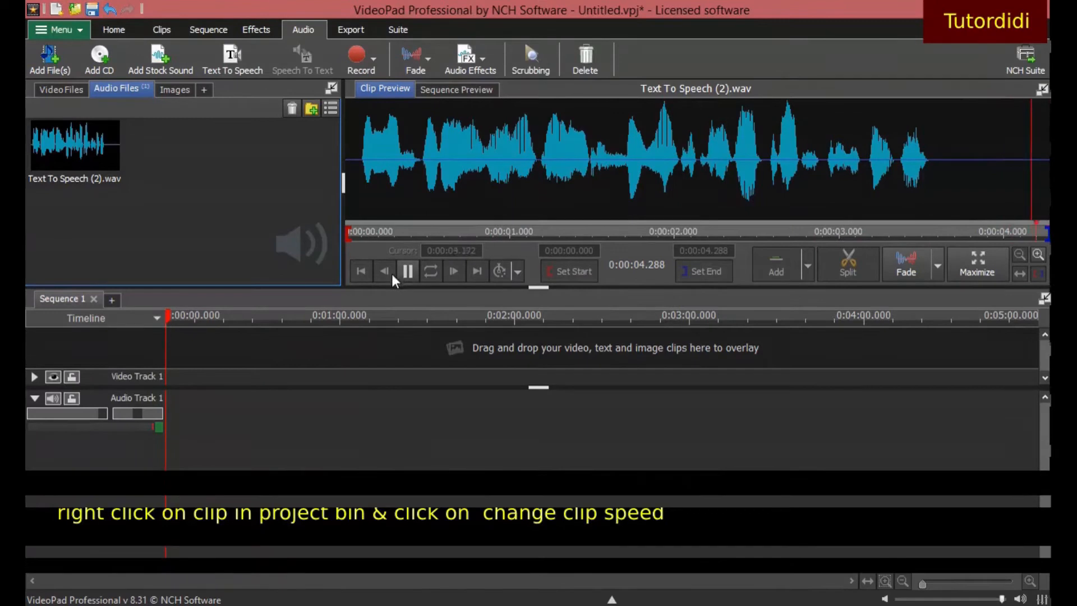
# - Change the speed of the speech clip by setting its duration to 0:00:06.288, and play the clip
pyautogui.rightClick(42, 157)
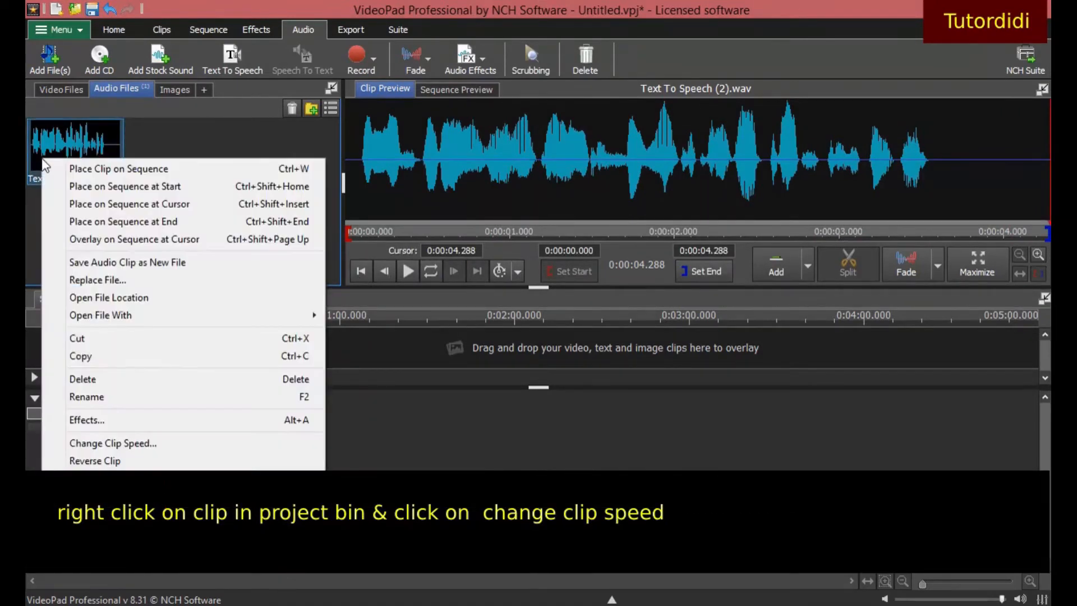
pyautogui.click(179, 443)
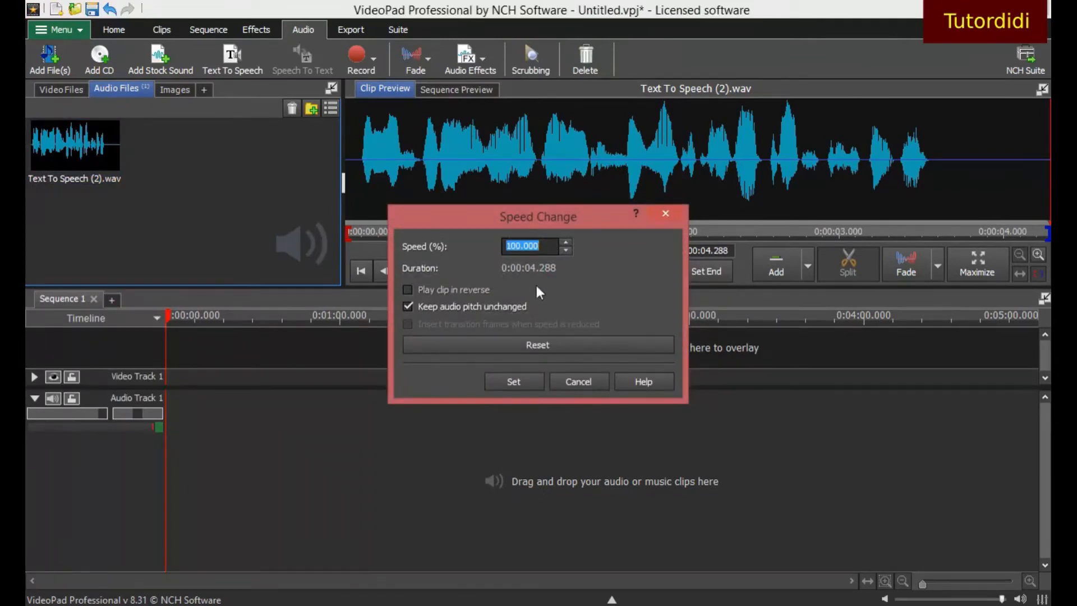
pyautogui.click(528, 271)
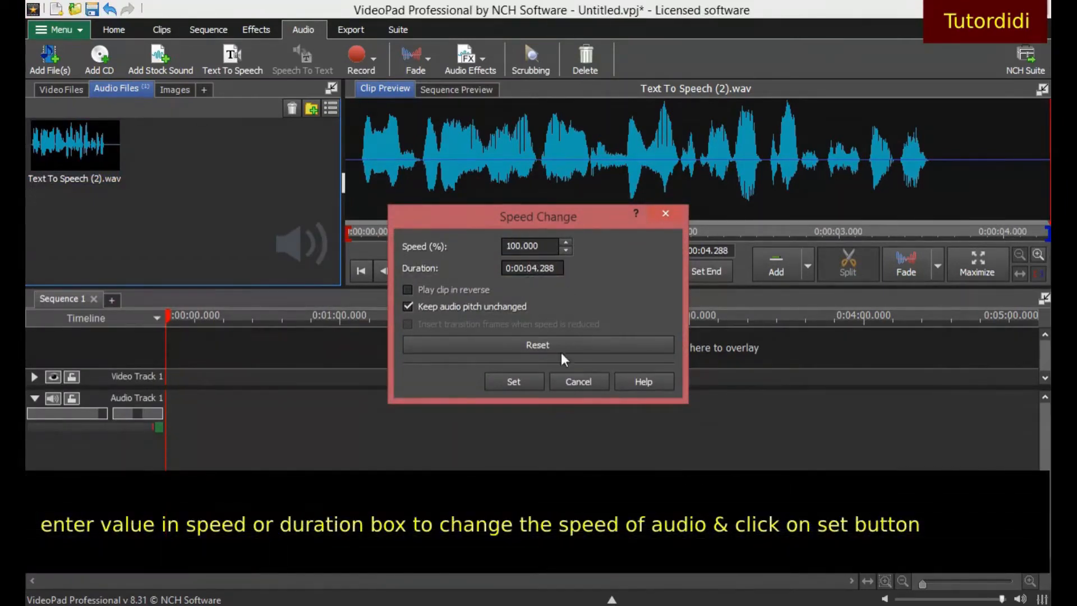
pyautogui.press('Delete')
pyautogui.write('6')
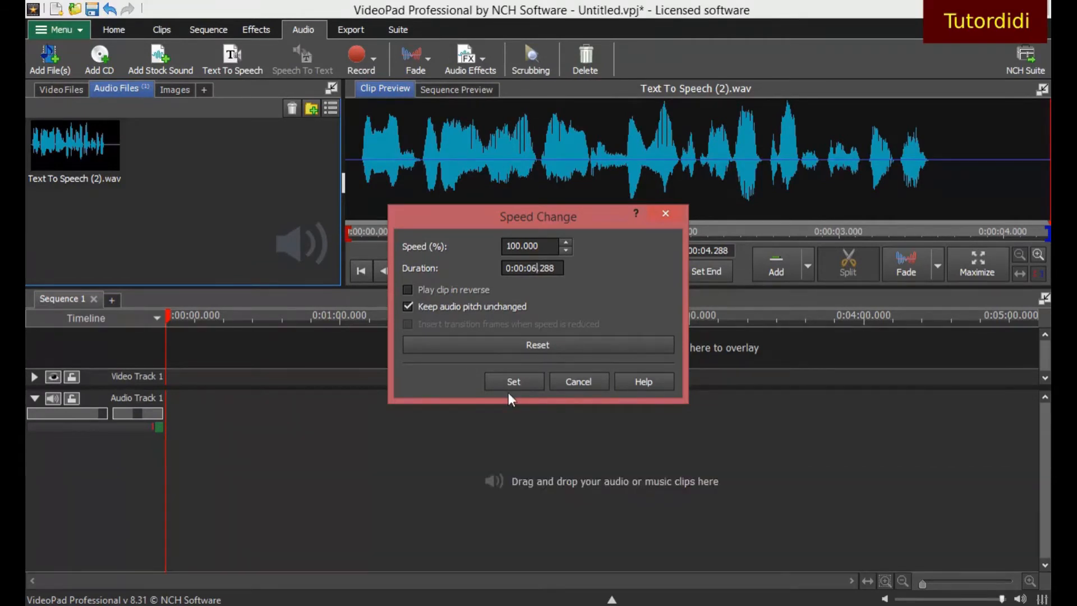
pyautogui.click(517, 387)
pyautogui.click(514, 386)
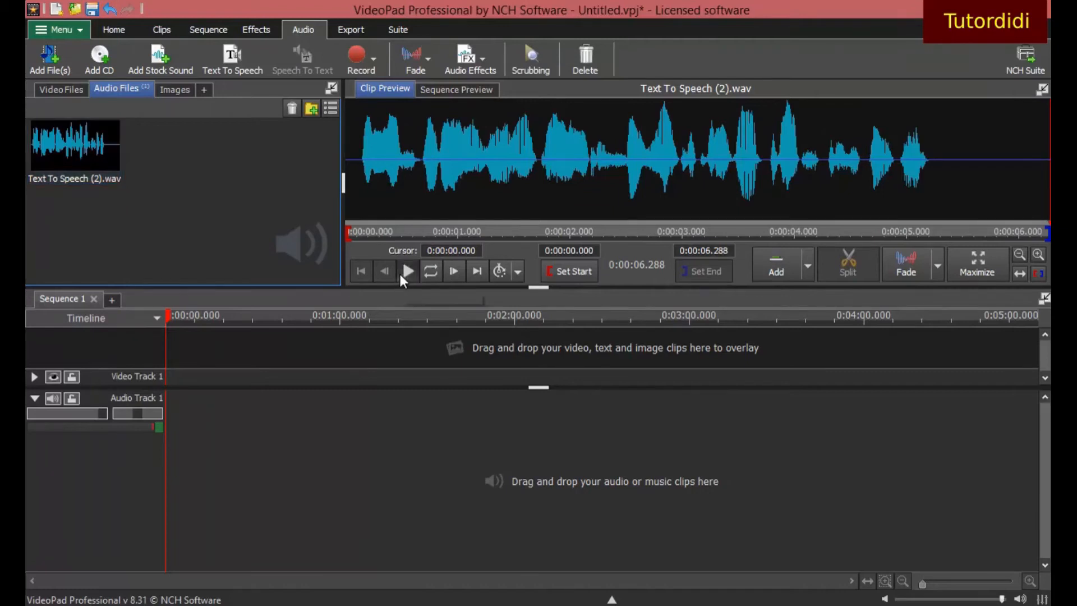
pyautogui.click(400, 273)
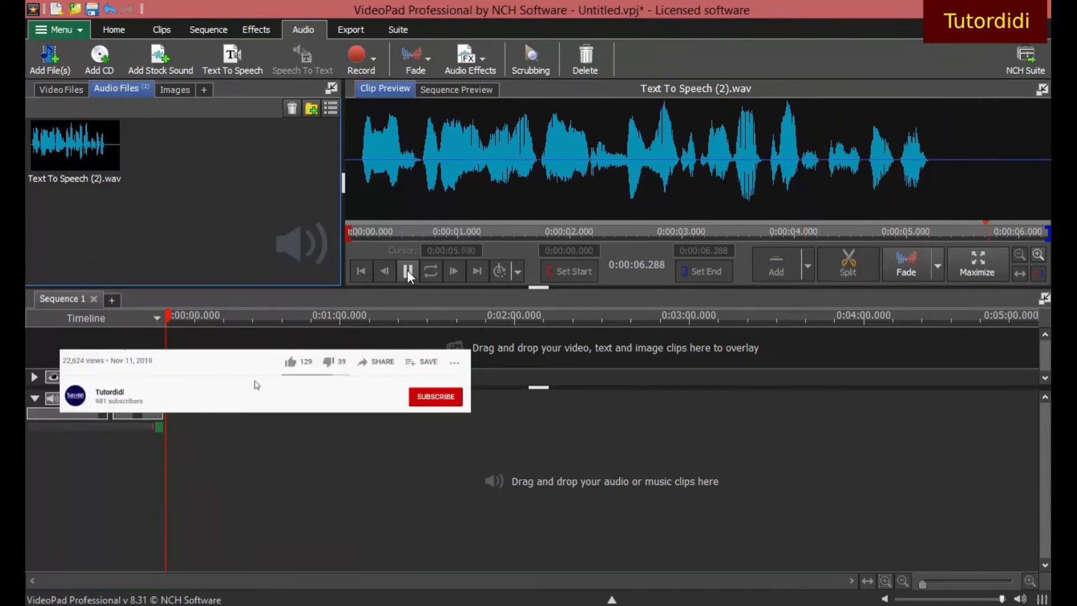
# - Set the speech clip's duration to 0:00:04.288 in its speed settings and play the clip
pyautogui.rightClick(75, 164)
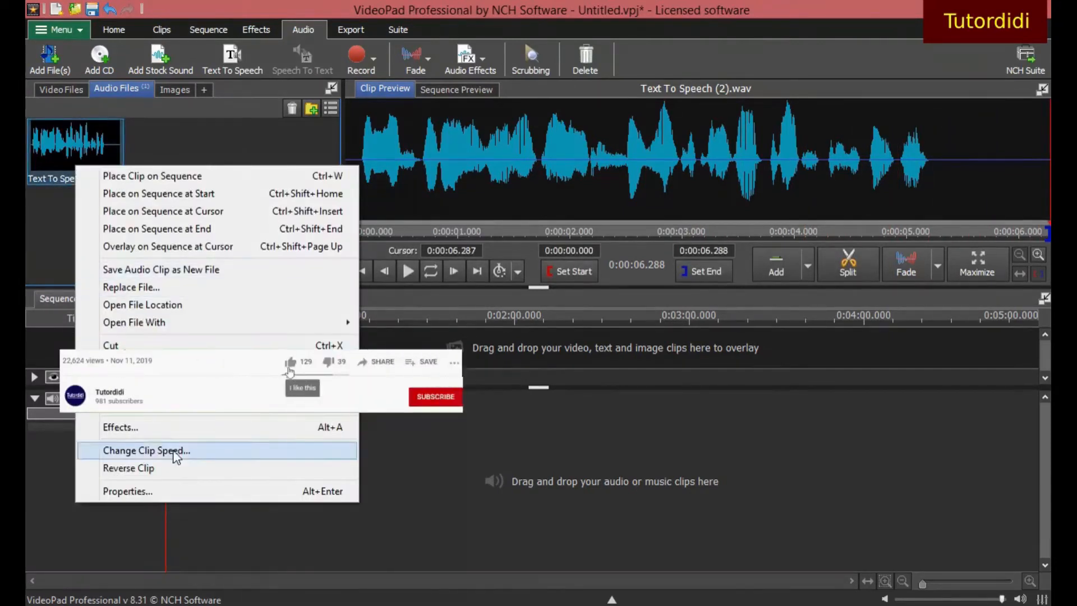
pyautogui.click(180, 451)
pyautogui.click(532, 268)
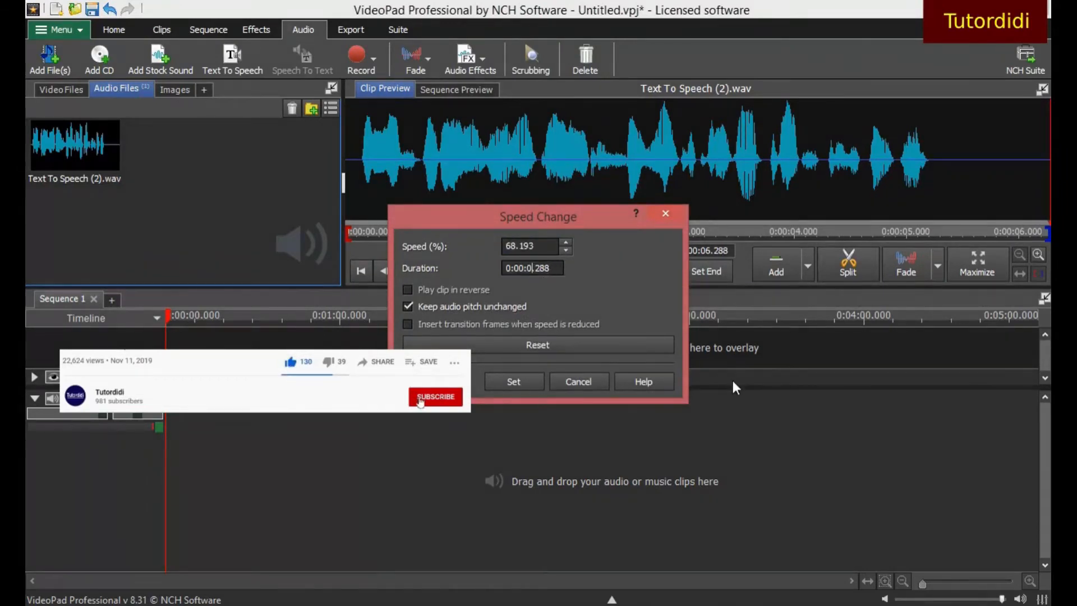
pyautogui.write('4')
pyautogui.click(517, 385)
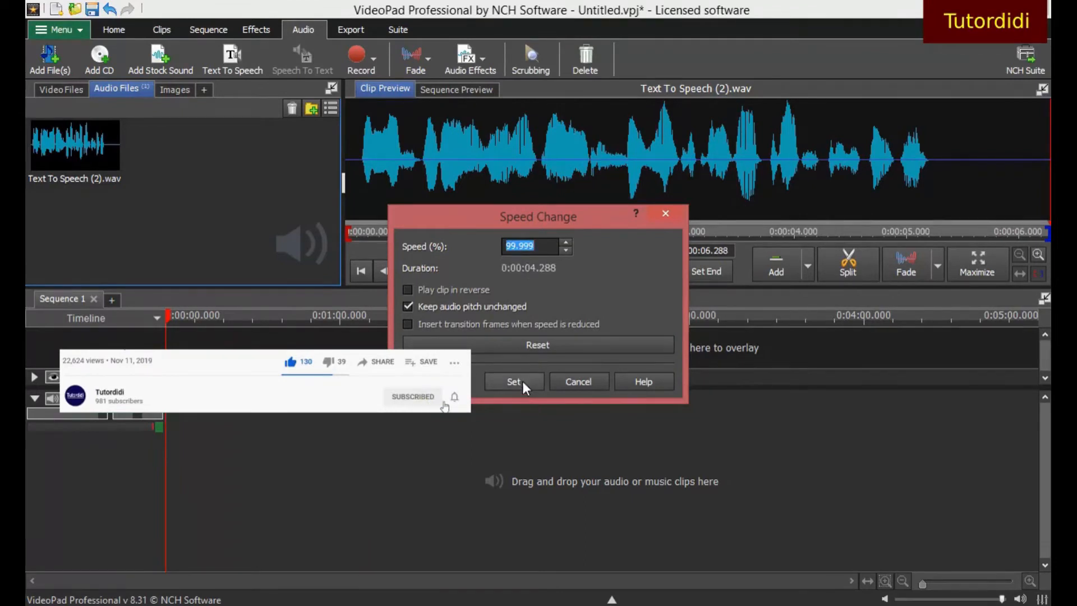
pyautogui.click(523, 382)
pyautogui.click(408, 270)
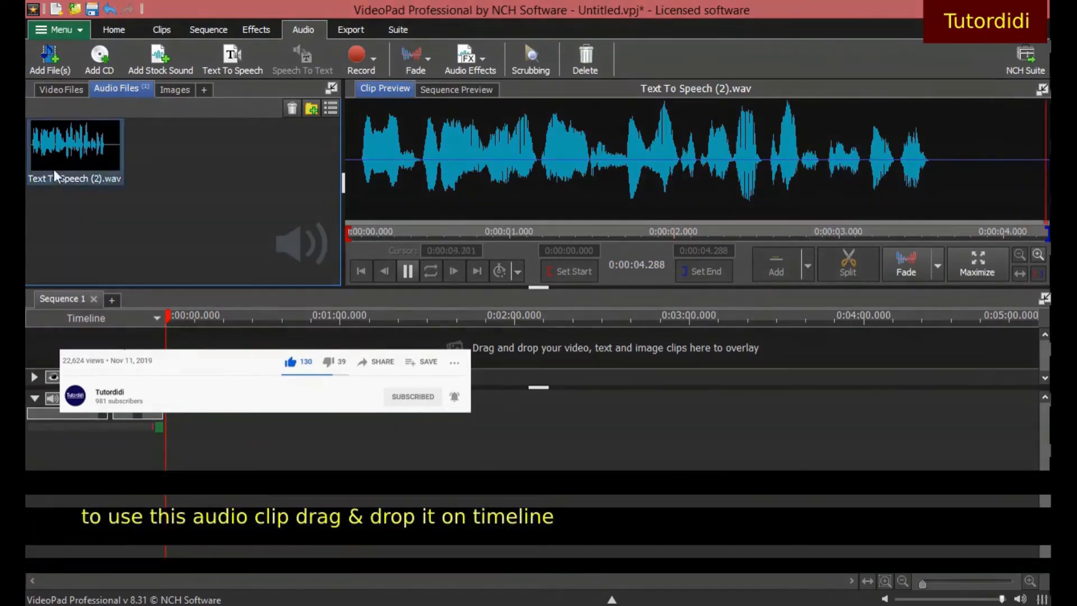
# - Place Text To Speech (2).wav at the start of Audio Track 1 and play the sequence
pyautogui.moveTo(55, 160); pyautogui.dragTo(335, 441)
pyautogui.moveTo(338, 317); pyautogui.dragTo(163, 315)
pyautogui.moveTo(82, 174); pyautogui.dragTo(217, 419)
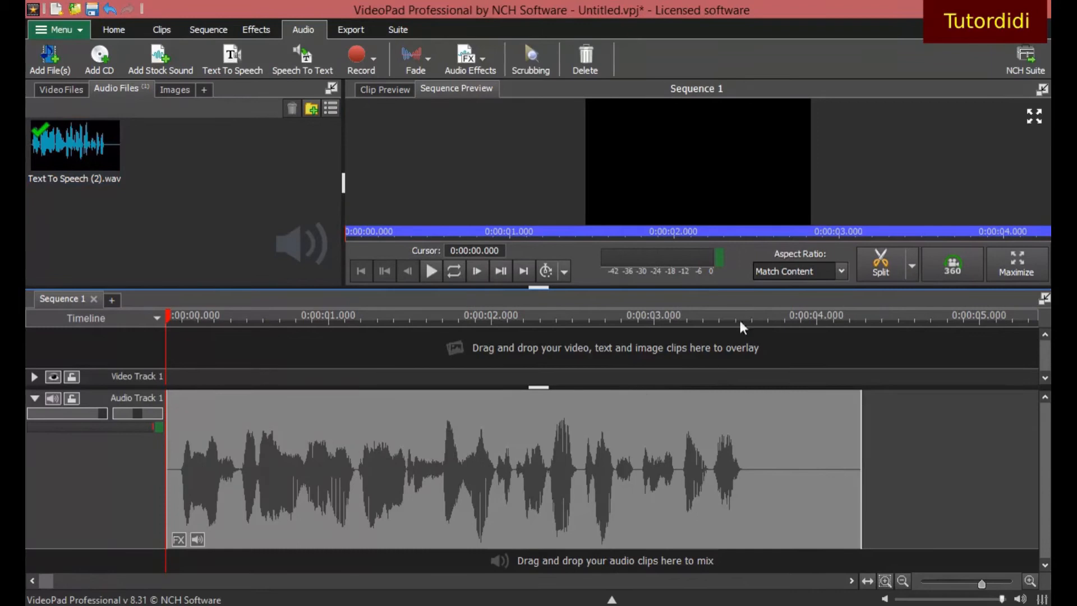
pyautogui.click(433, 270)
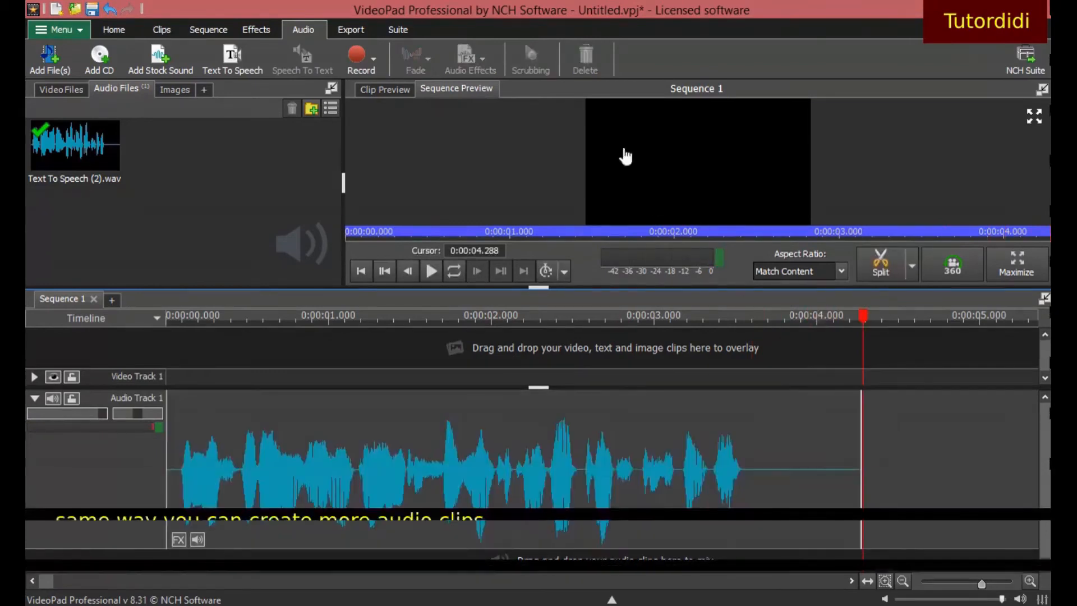
# - Synthesize a second speech clip from the text "Using videopad video editor" with the Microsoft Zira Desktop voice and play it
pyautogui.click(244, 57)
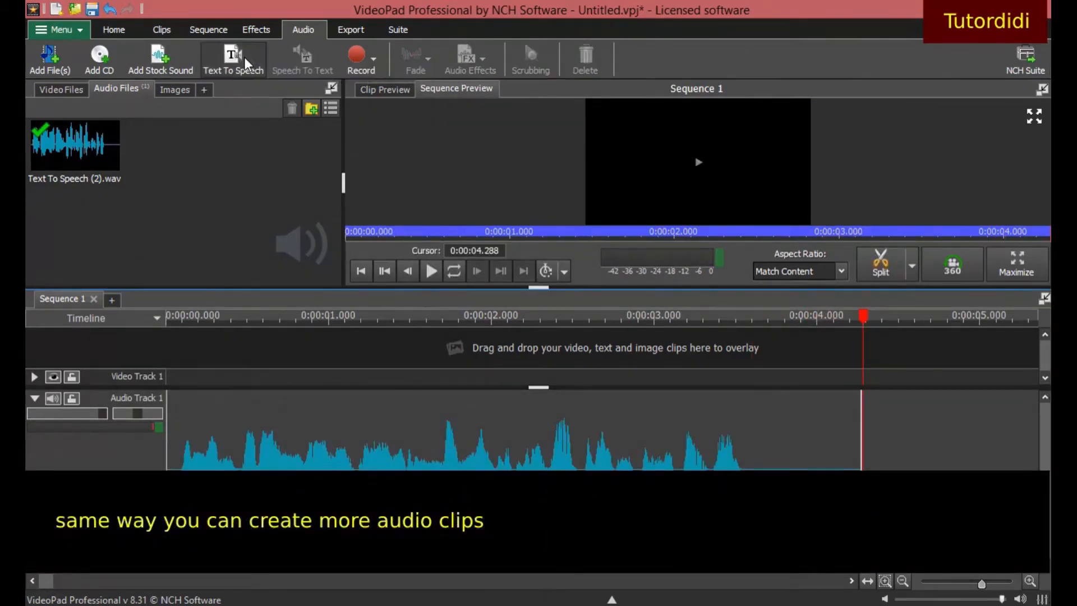
pyautogui.write('Using videopad video editor')
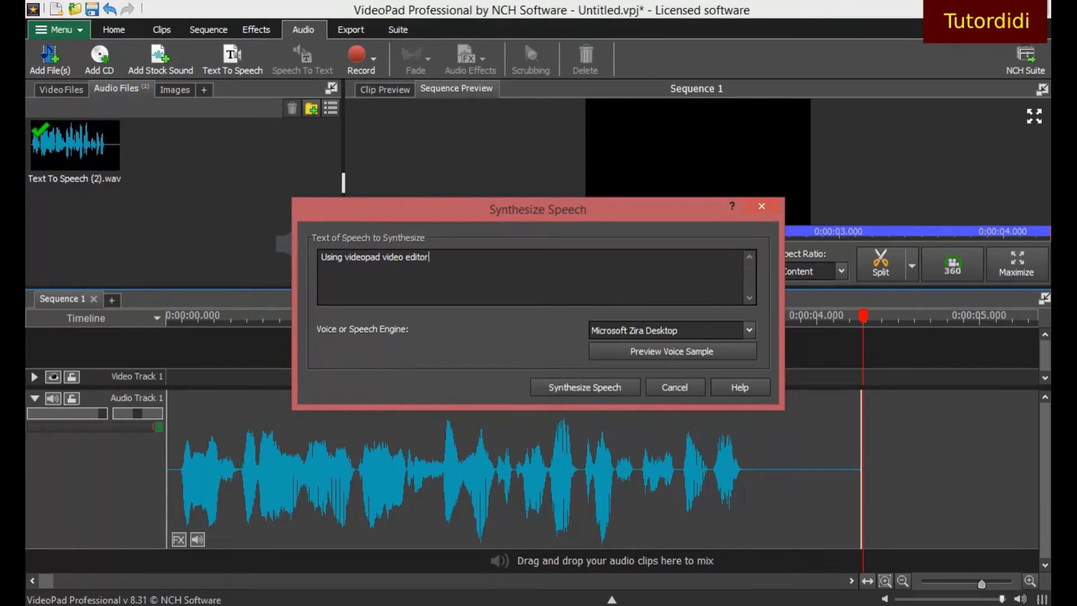
pyautogui.click(557, 386)
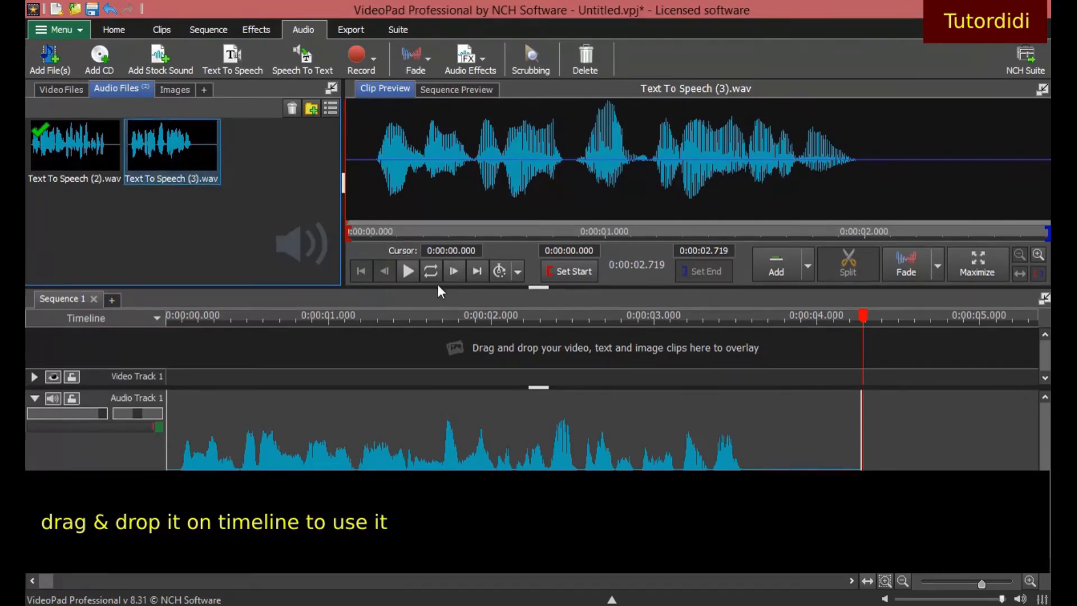
pyautogui.click(409, 271)
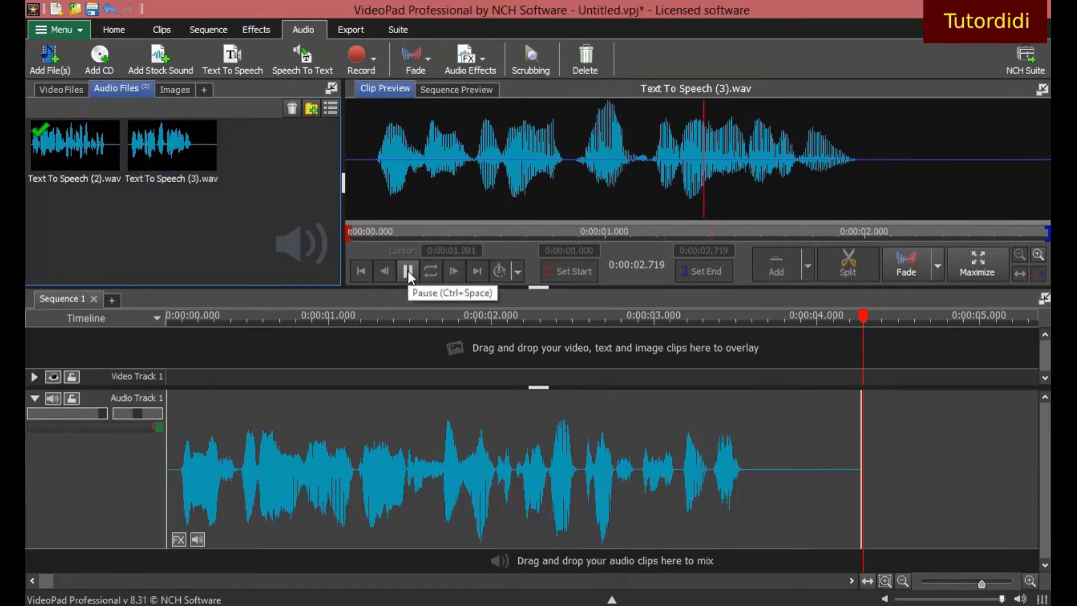
# - Place Text To Speech (3).wav directly after the first clip on Audio Track 1 and play the sequence across both clips
pyautogui.click(148, 153)
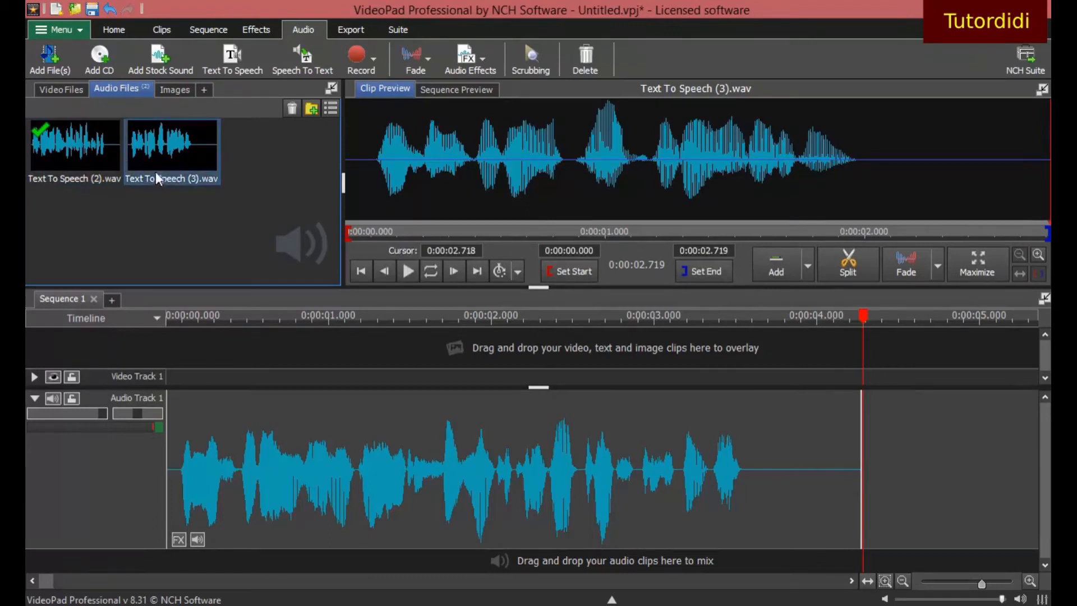
pyautogui.moveTo(175, 167); pyautogui.dragTo(936, 472)
pyautogui.moveTo(699, 344); pyautogui.dragTo(148, 337)
pyautogui.click(431, 270)
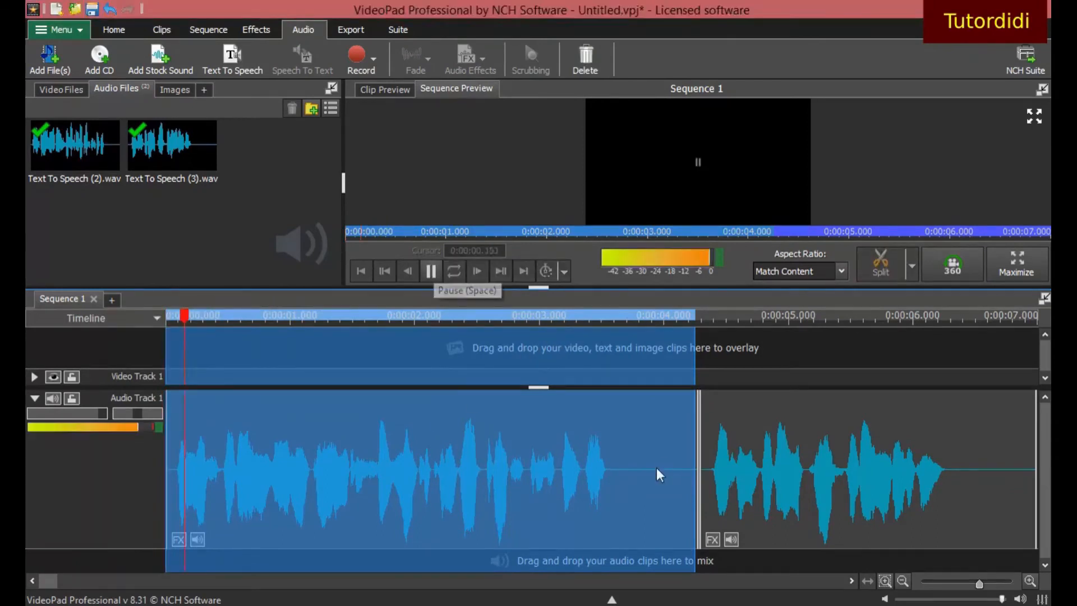
pyautogui.click(460, 473)
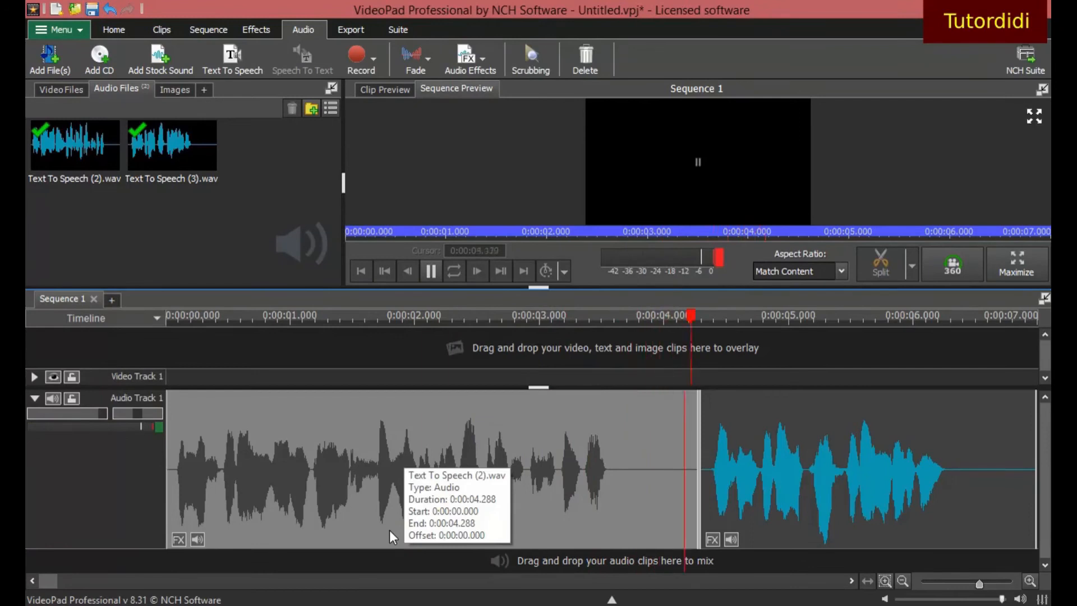
pyautogui.click(731, 438)
pyautogui.click(432, 270)
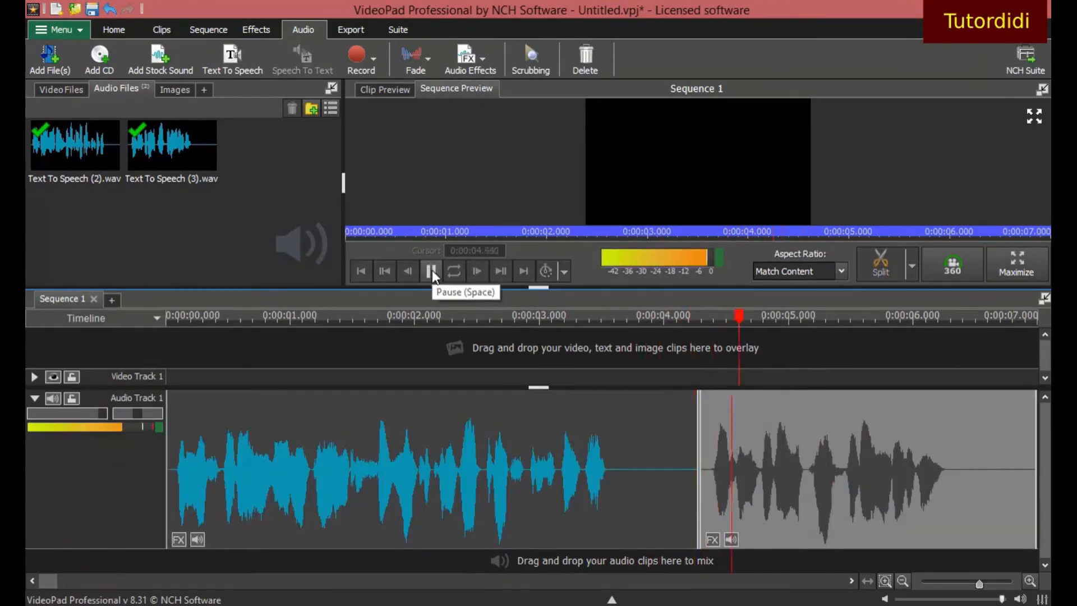
pyautogui.click(433, 271)
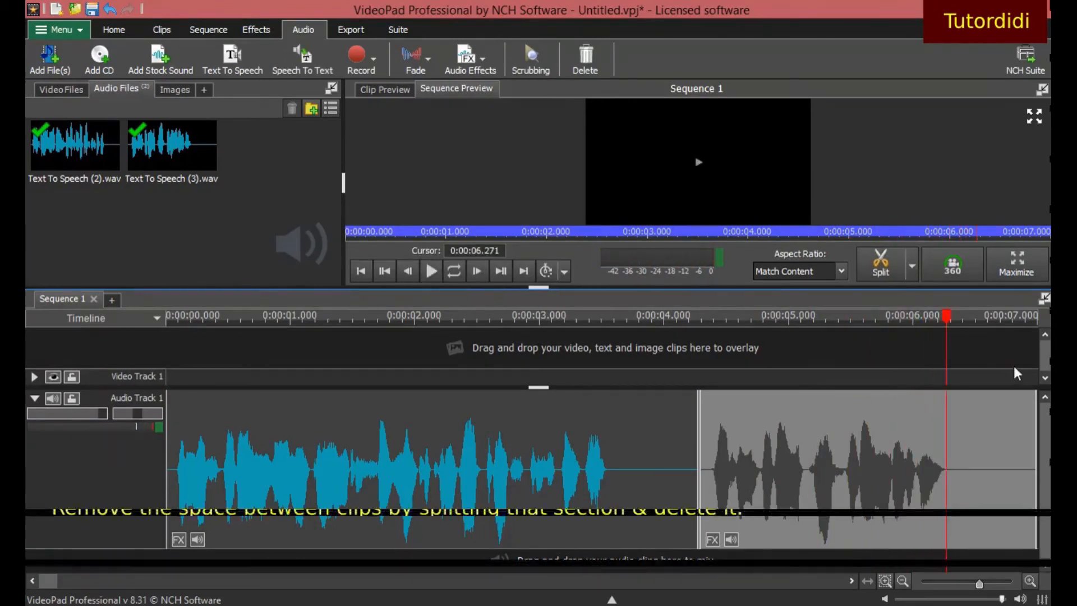
# - Split the first clip on Audio Track 1 at 0:00:03.542 and delete its silent end section, closing the gap before the second clip
pyautogui.moveTo(948, 318); pyautogui.dragTo(607, 387)
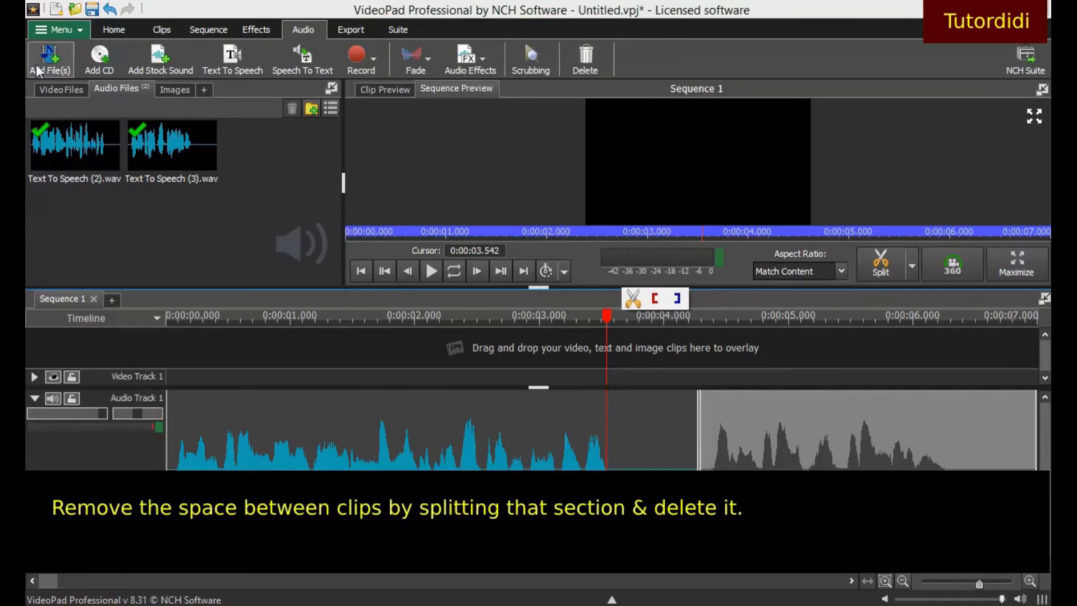
pyautogui.click(621, 469)
pyautogui.click(886, 264)
pyautogui.click(665, 453)
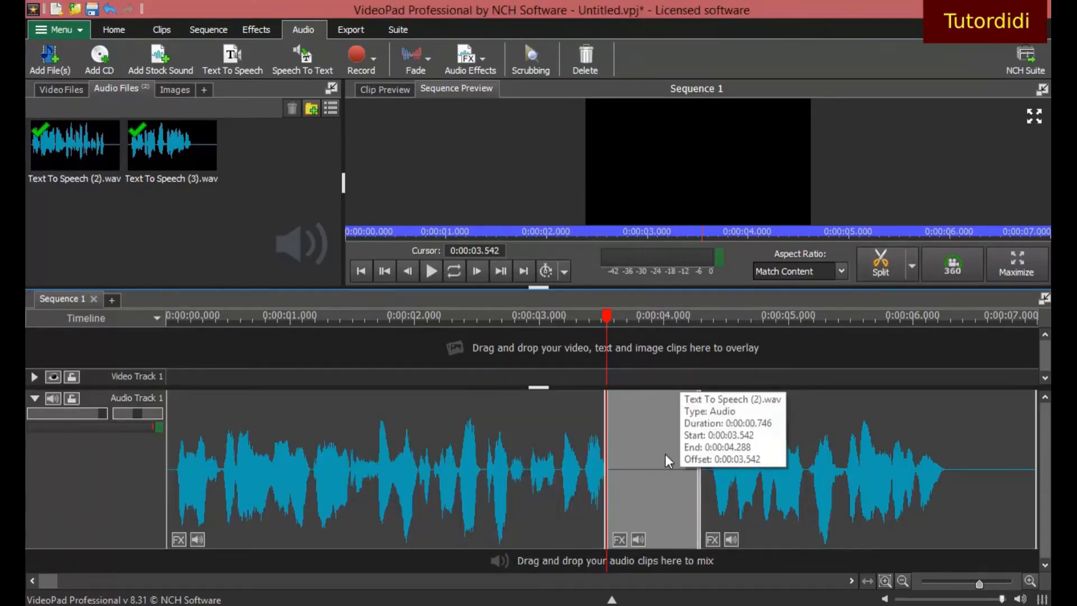
pyautogui.click(611, 332)
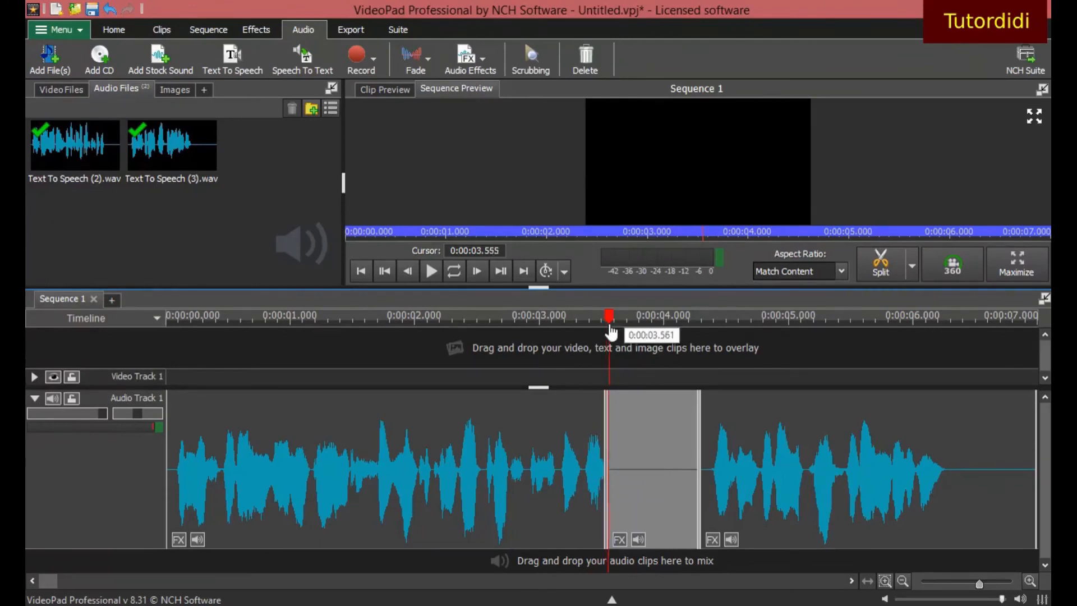
pyautogui.press('Delete')
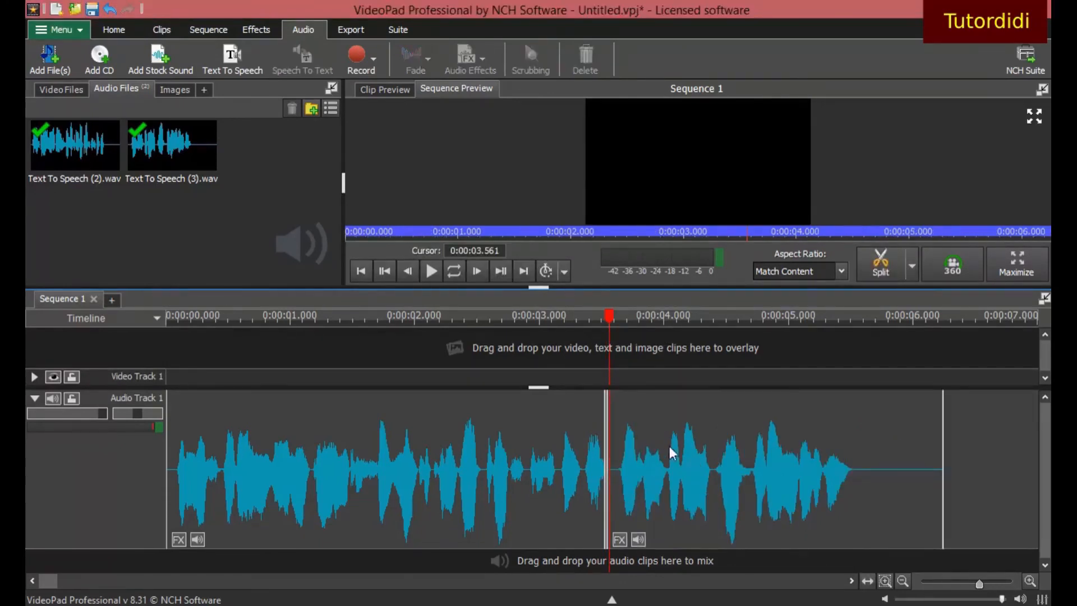
# - Play the sequence from about 0:00:03.078 to check the join between the two speech clips, then stop playback
pyautogui.click(549, 316)
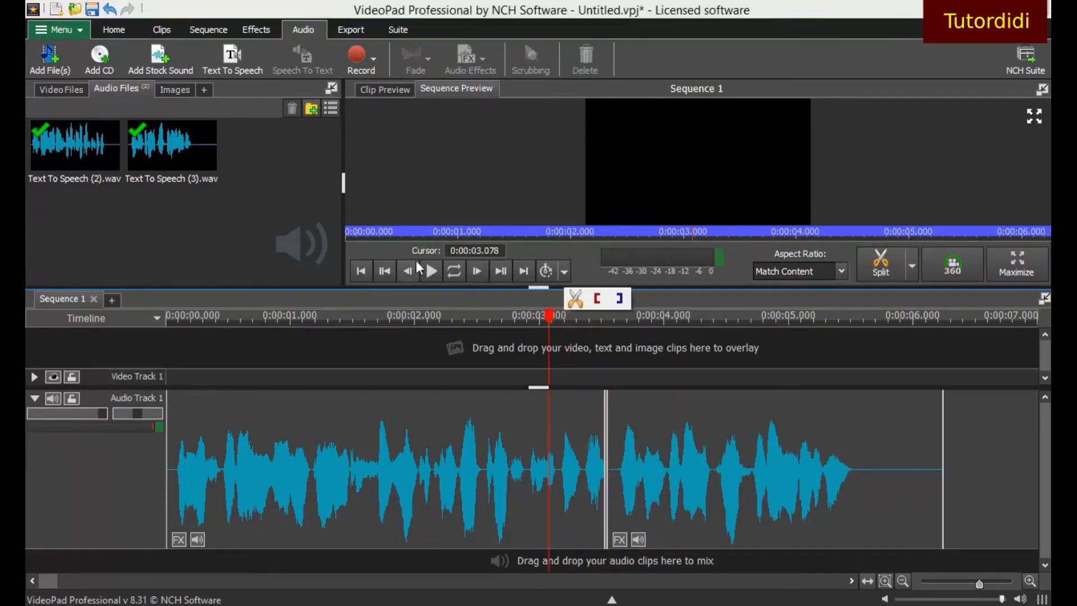
pyautogui.click(431, 271)
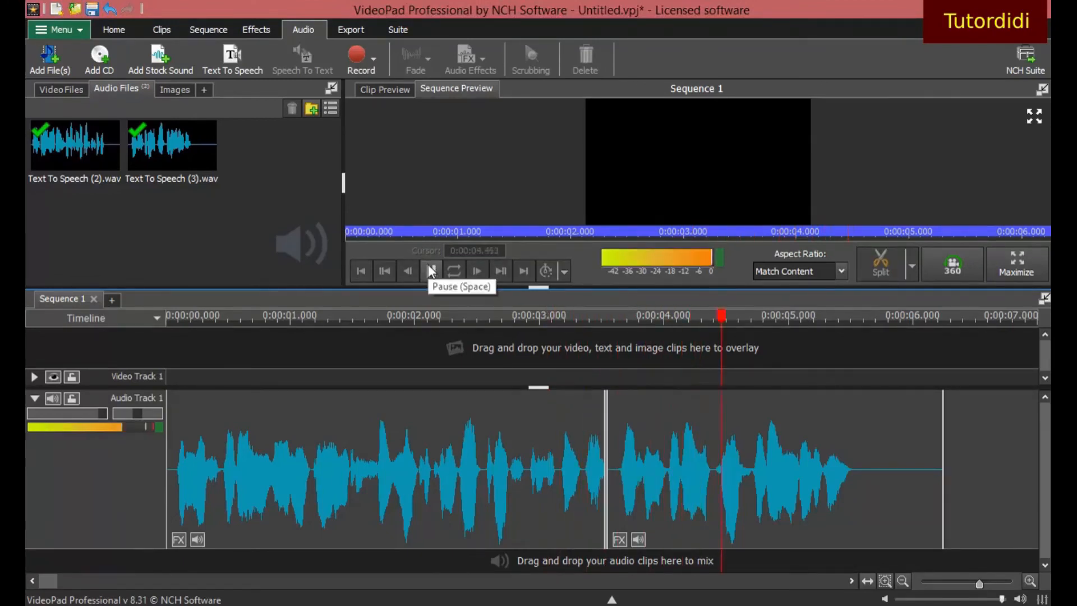
pyautogui.click(432, 271)
# - Return to 0:00:00.000 and play the joined speech clips from the beginning, then replay them from the start
pyautogui.moveTo(858, 325); pyautogui.dragTo(166, 317)
pyautogui.click(438, 277)
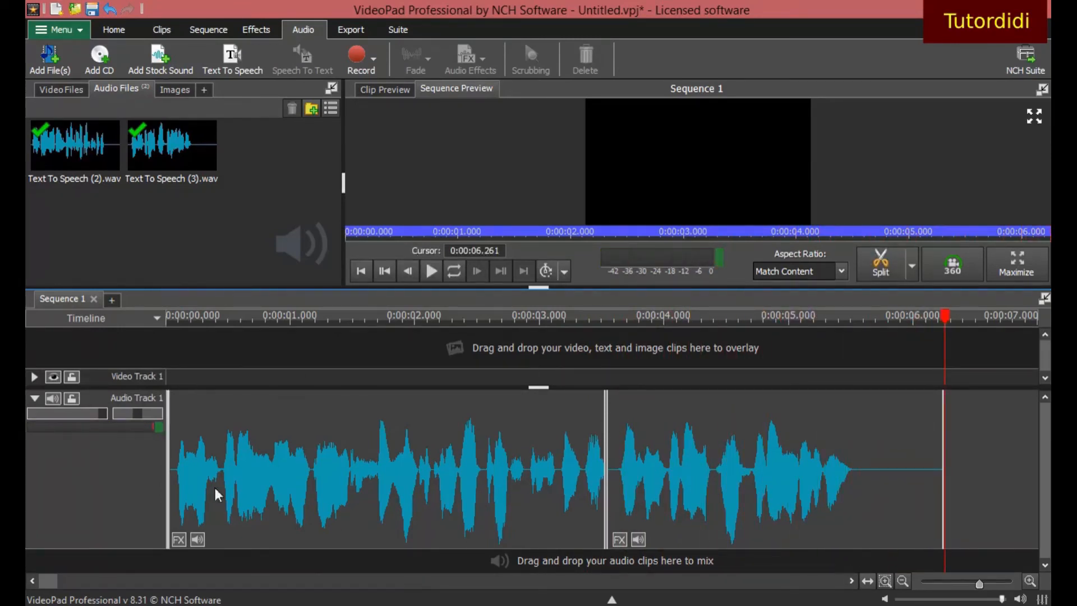
pyautogui.moveTo(940, 324); pyautogui.dragTo(162, 325)
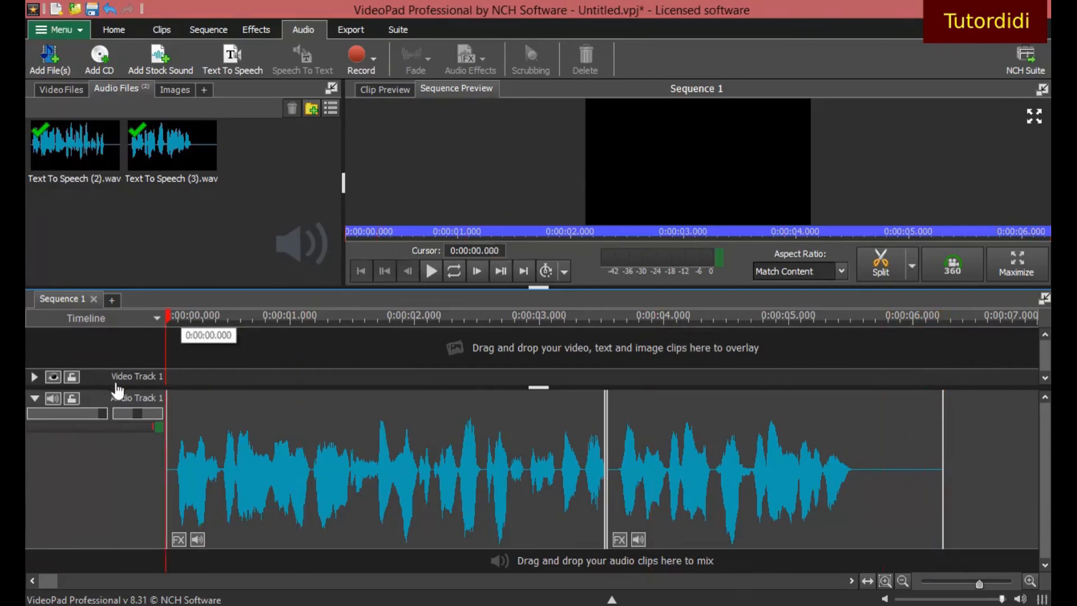
pyautogui.click(430, 271)
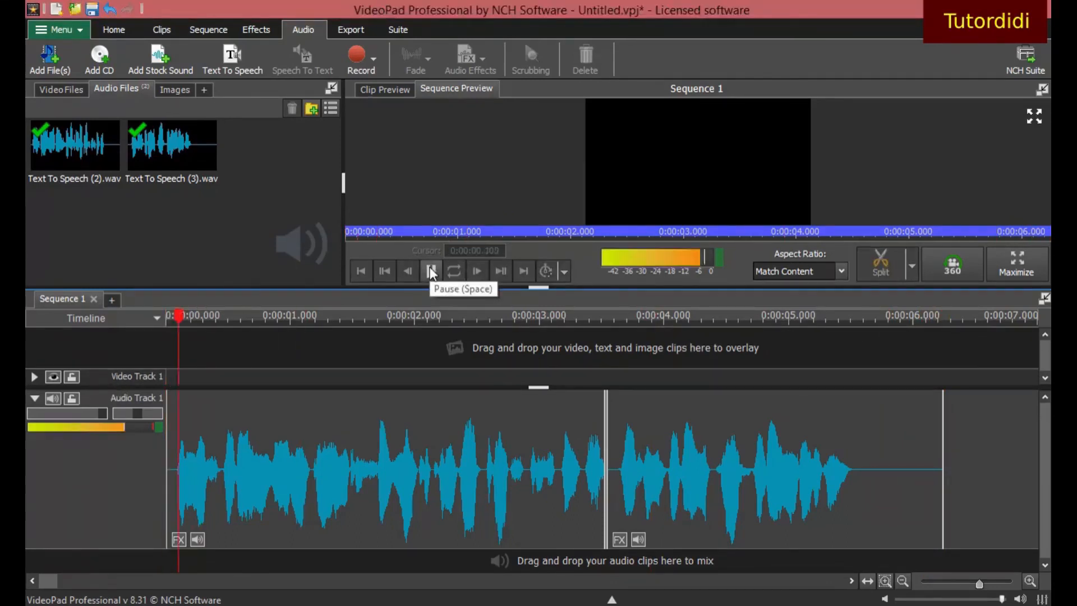